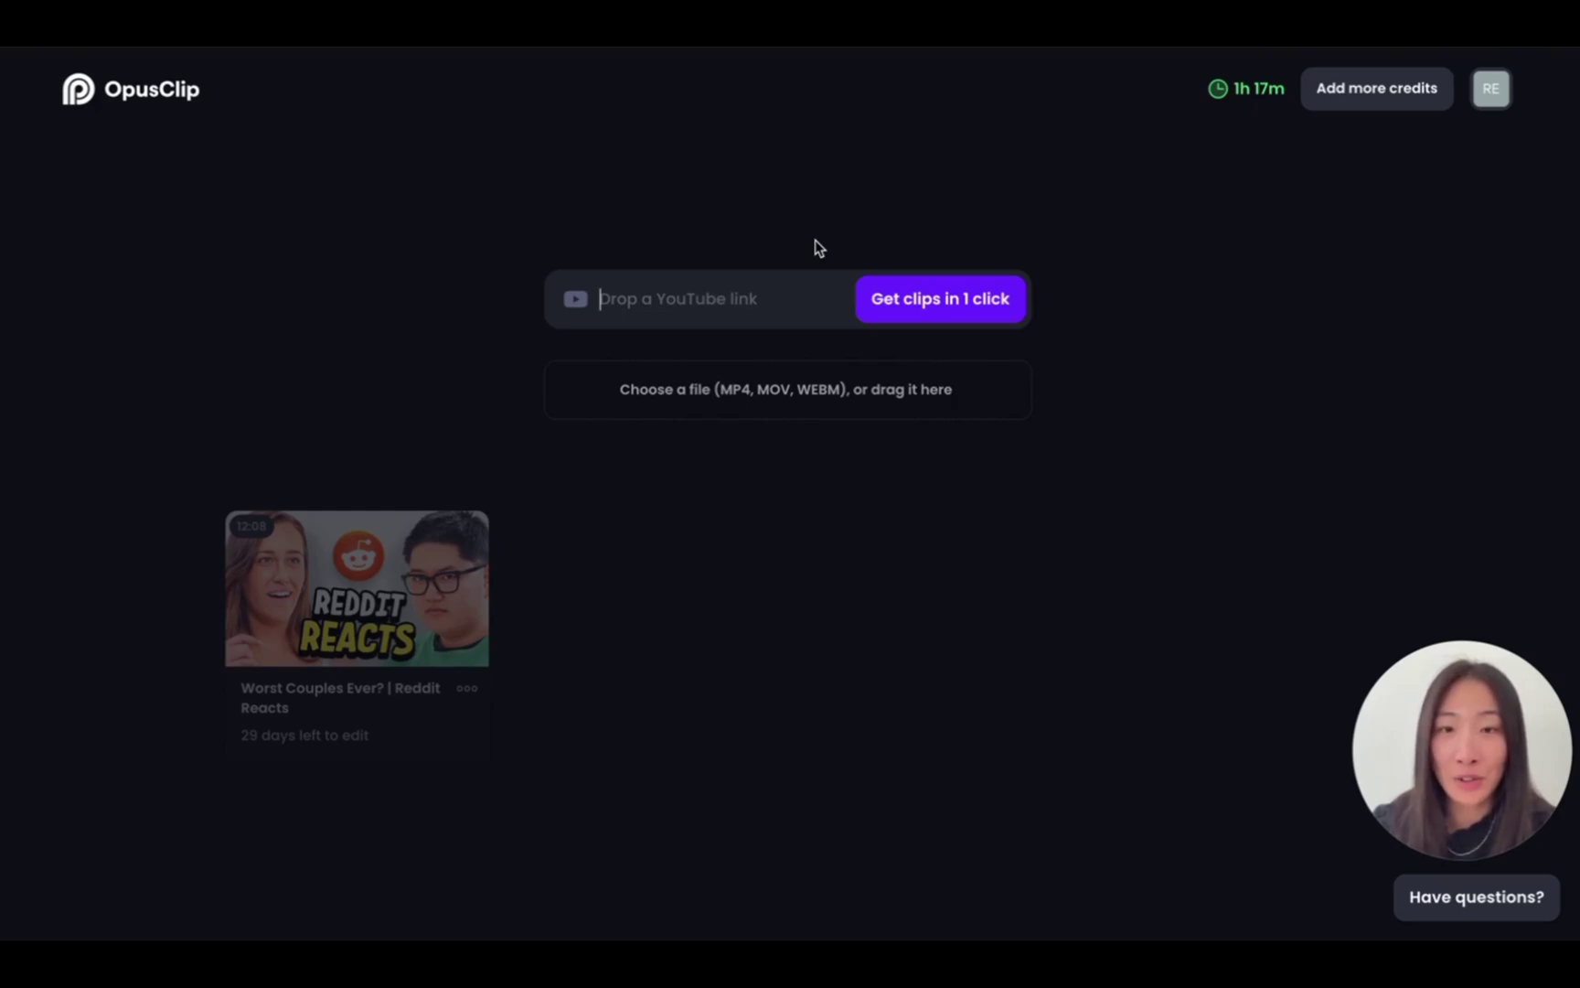
Paste the YouTube video link into OpusClip to load its preview.
{"action": "key", "text": "ctrl+v"}
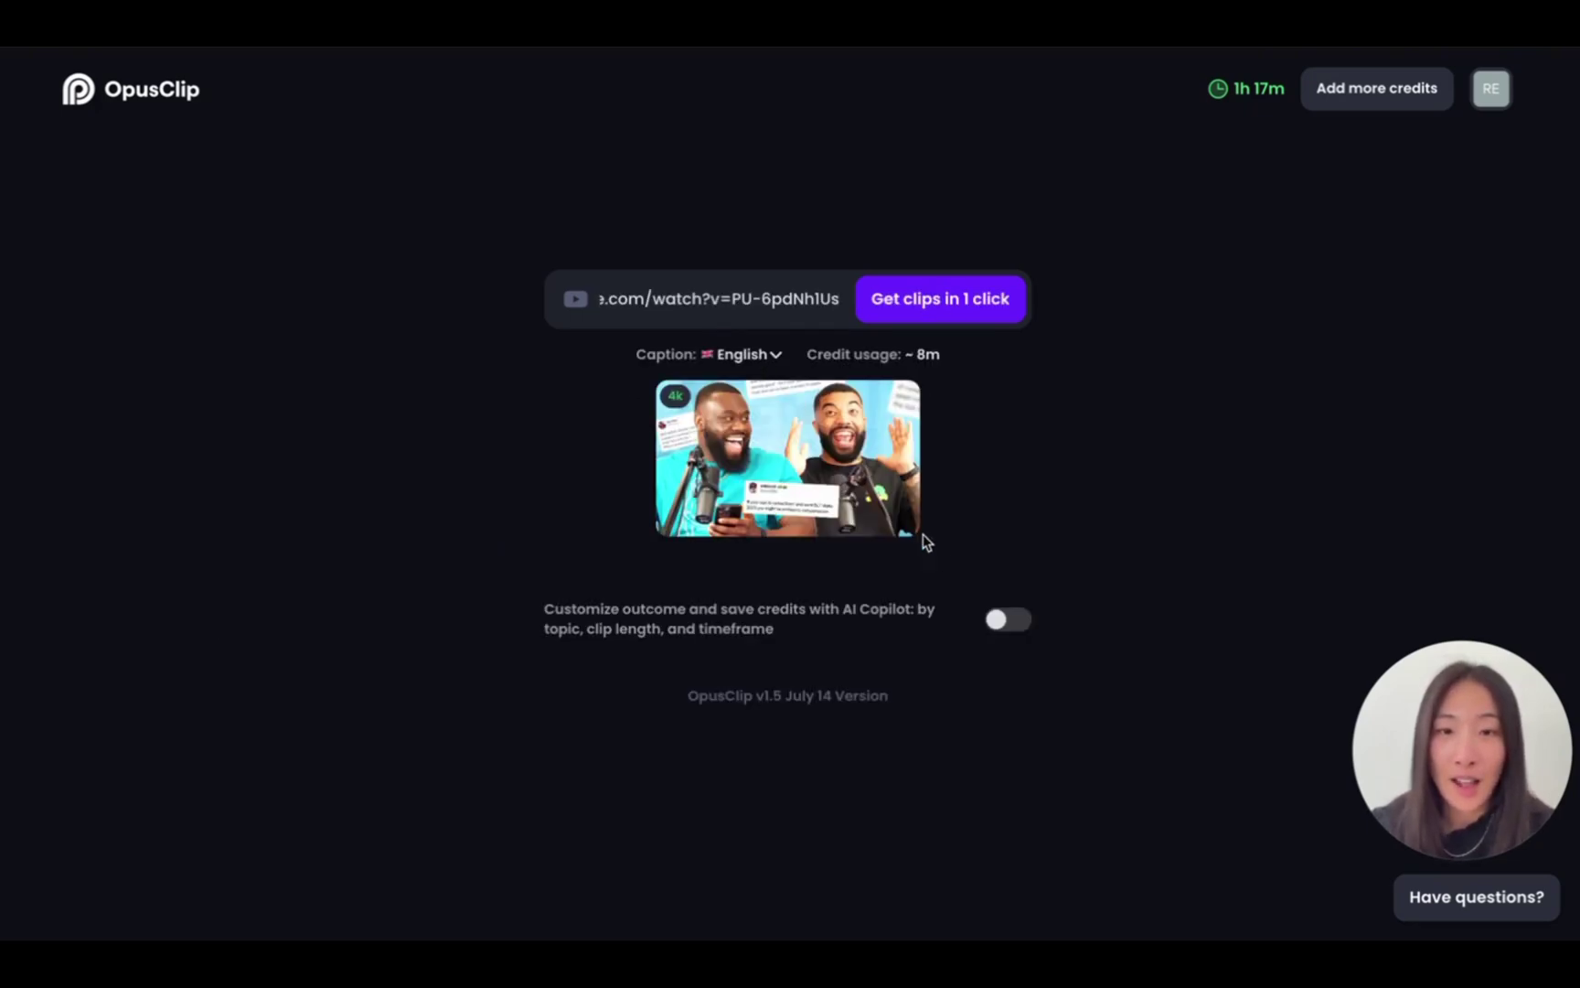
Turn on AI Copilot and limit the processing timeframe to 0:00–4:00.
{"action": "left_click", "coordinate": [1006, 618]}
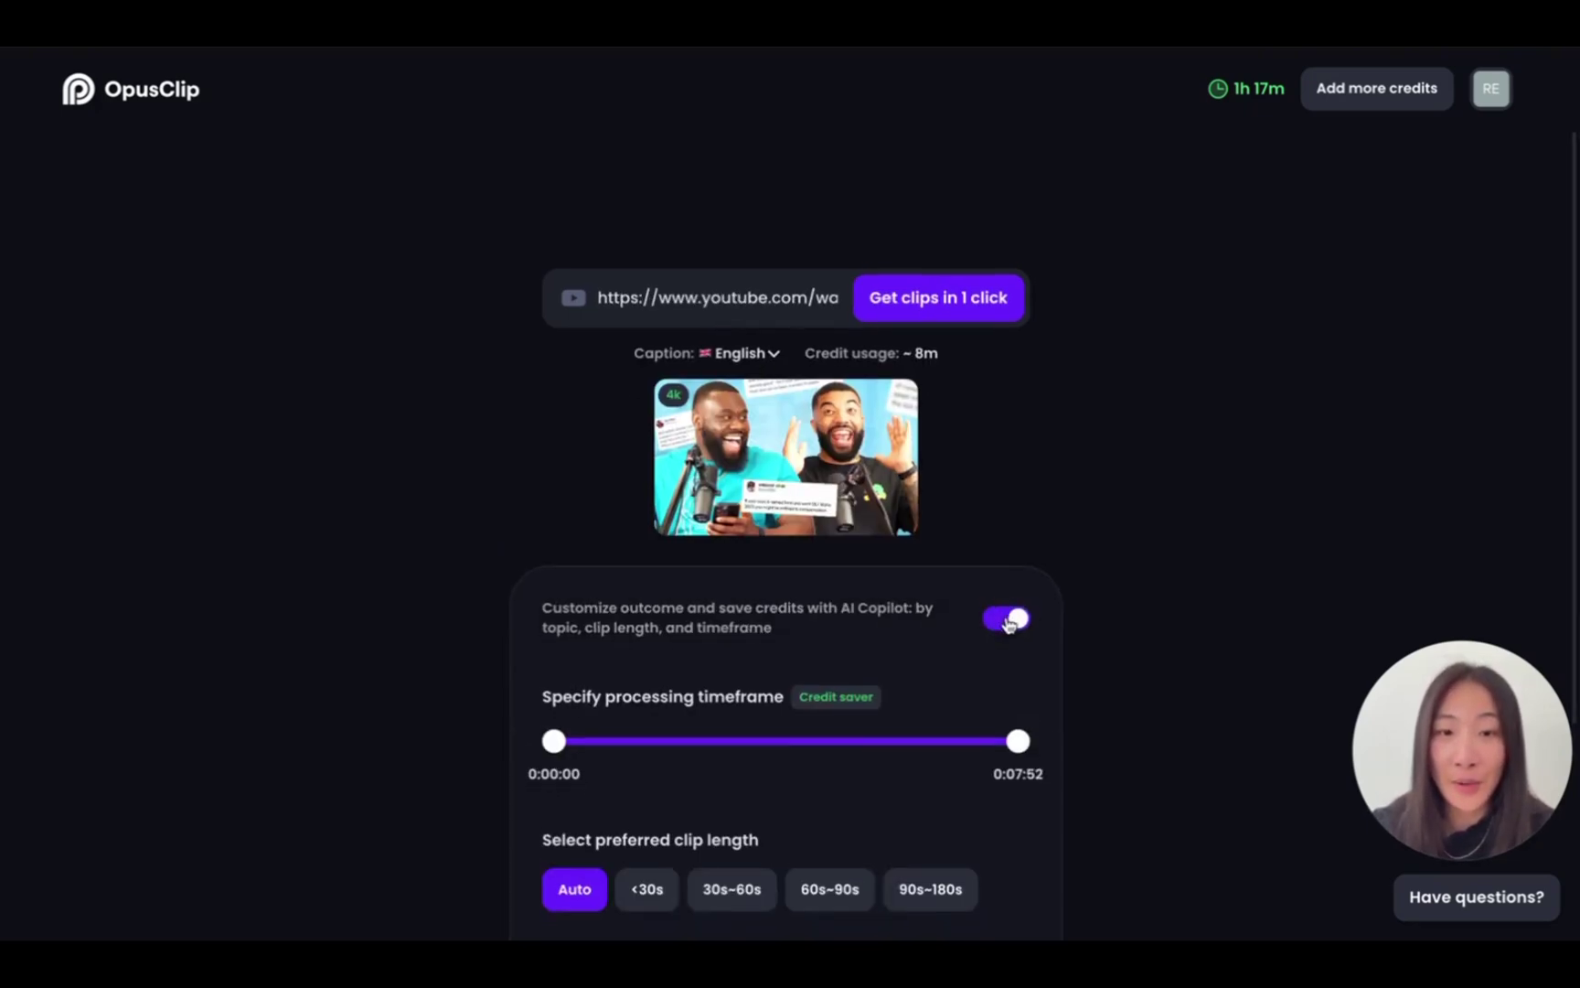
{"action": "scroll", "coordinate": [1006, 622], "scroll_direction": "down", "scroll_amount": 3}
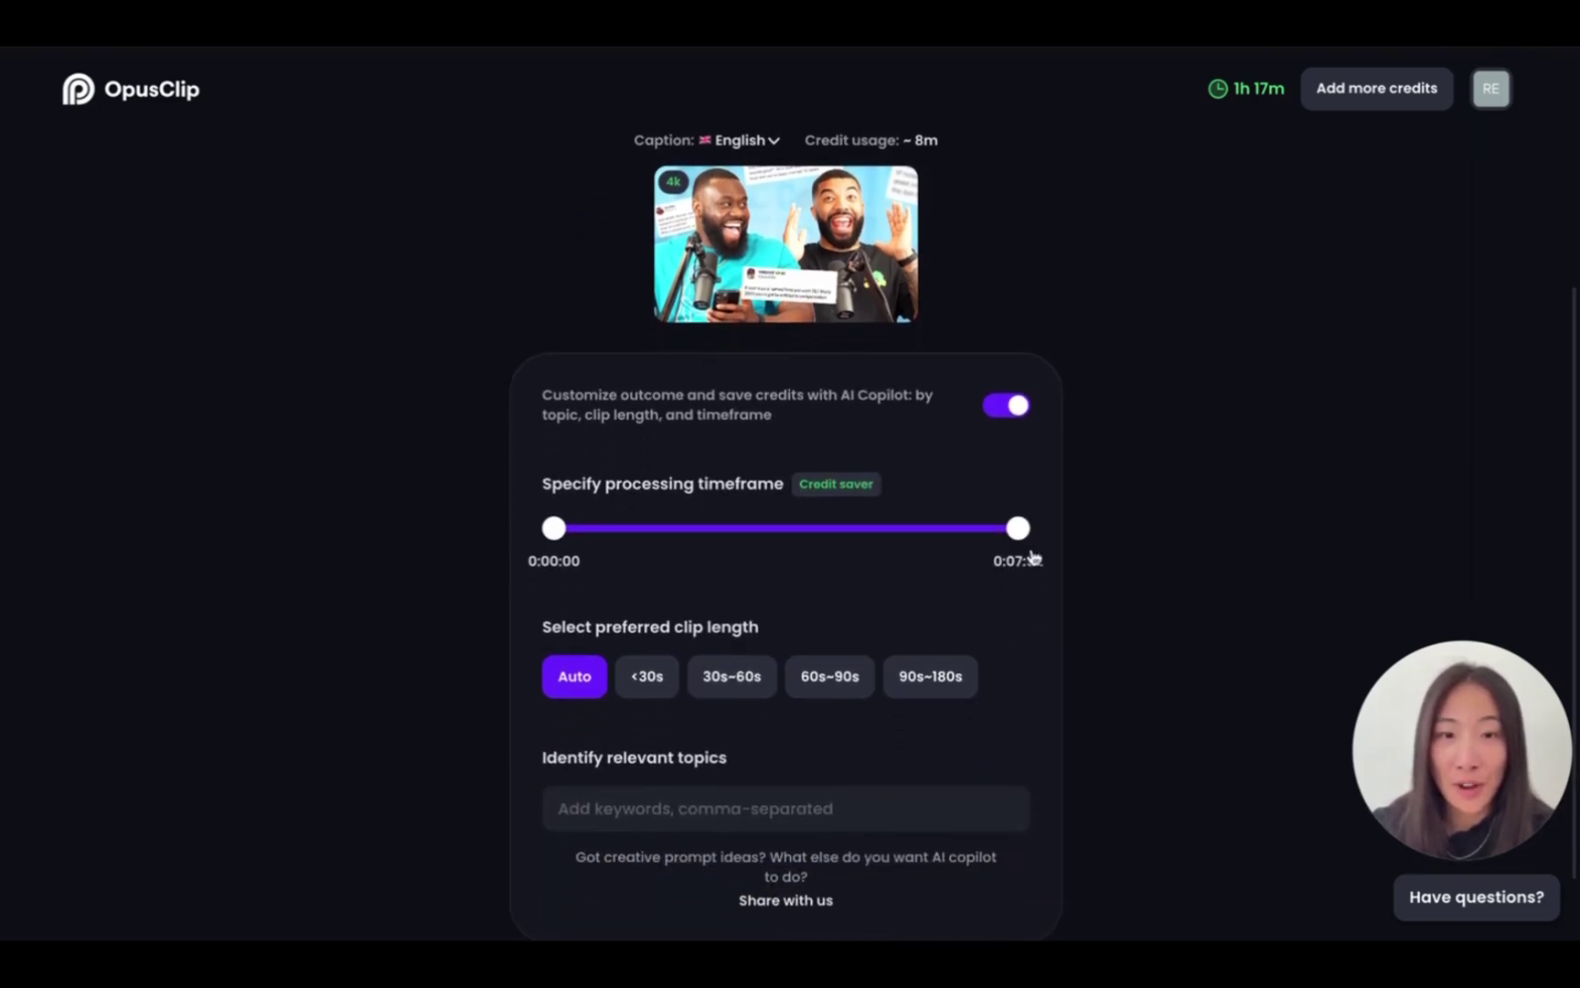
{"action": "left_click_drag", "start_coordinate": [1017, 529], "coordinate": [792, 531]}
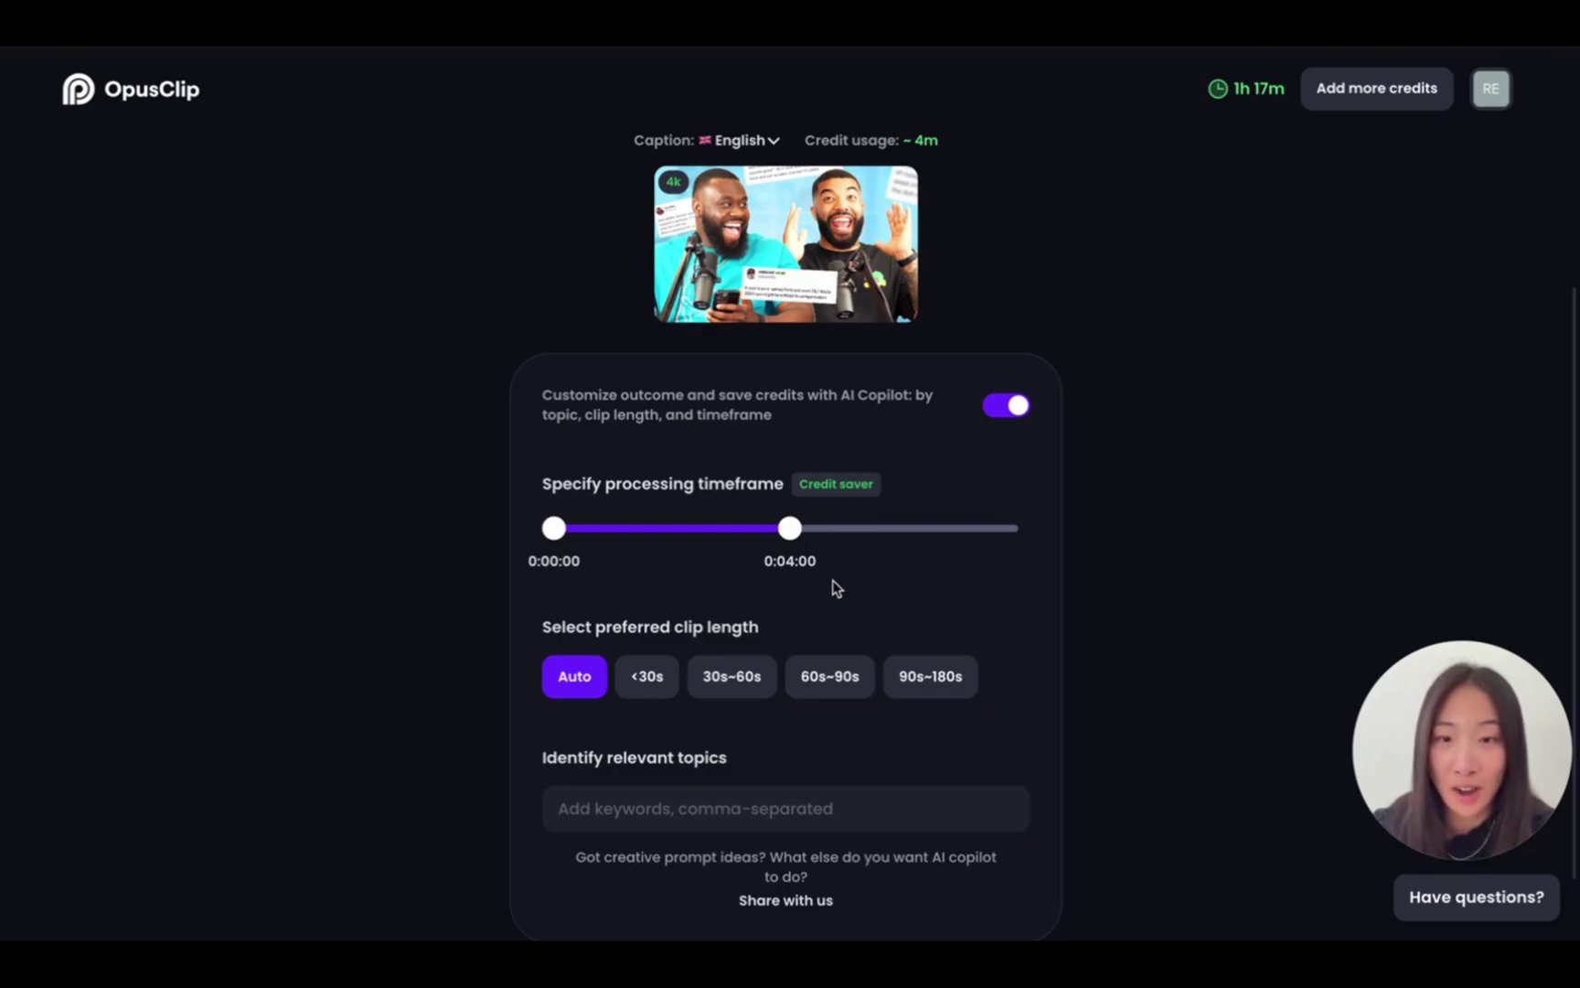
{"action": "scroll", "coordinate": [833, 581], "scroll_direction": "down", "scroll_amount": 1}
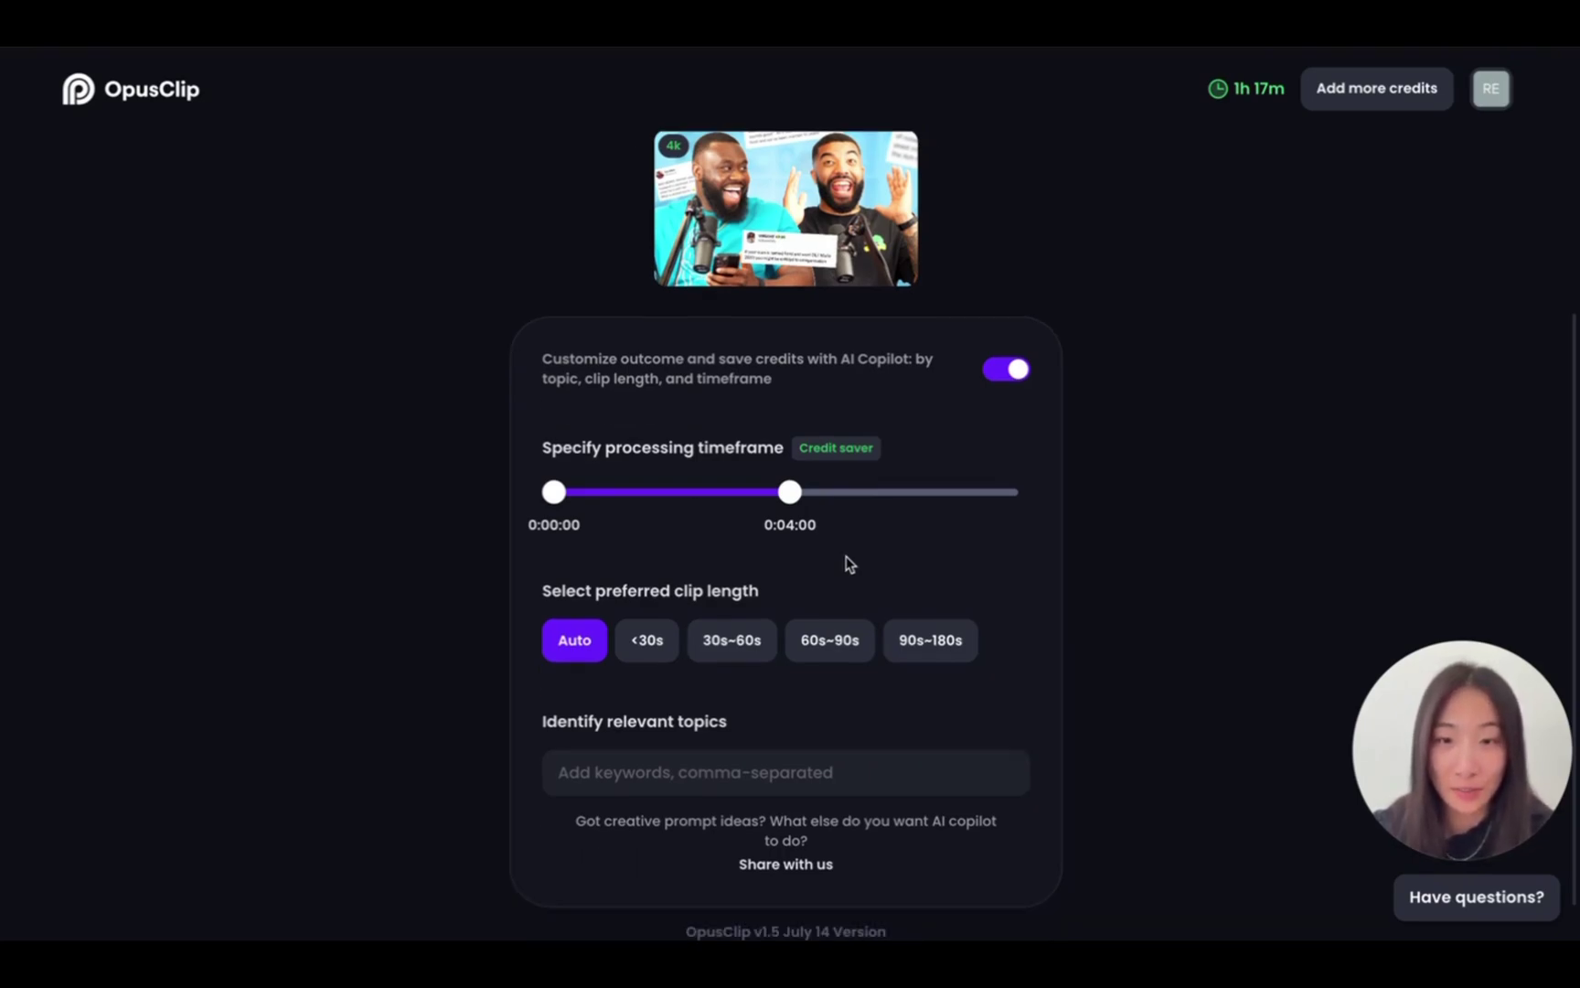
Choose 30s–60s as the preferred clip length.
{"action": "left_click", "coordinate": [759, 642]}
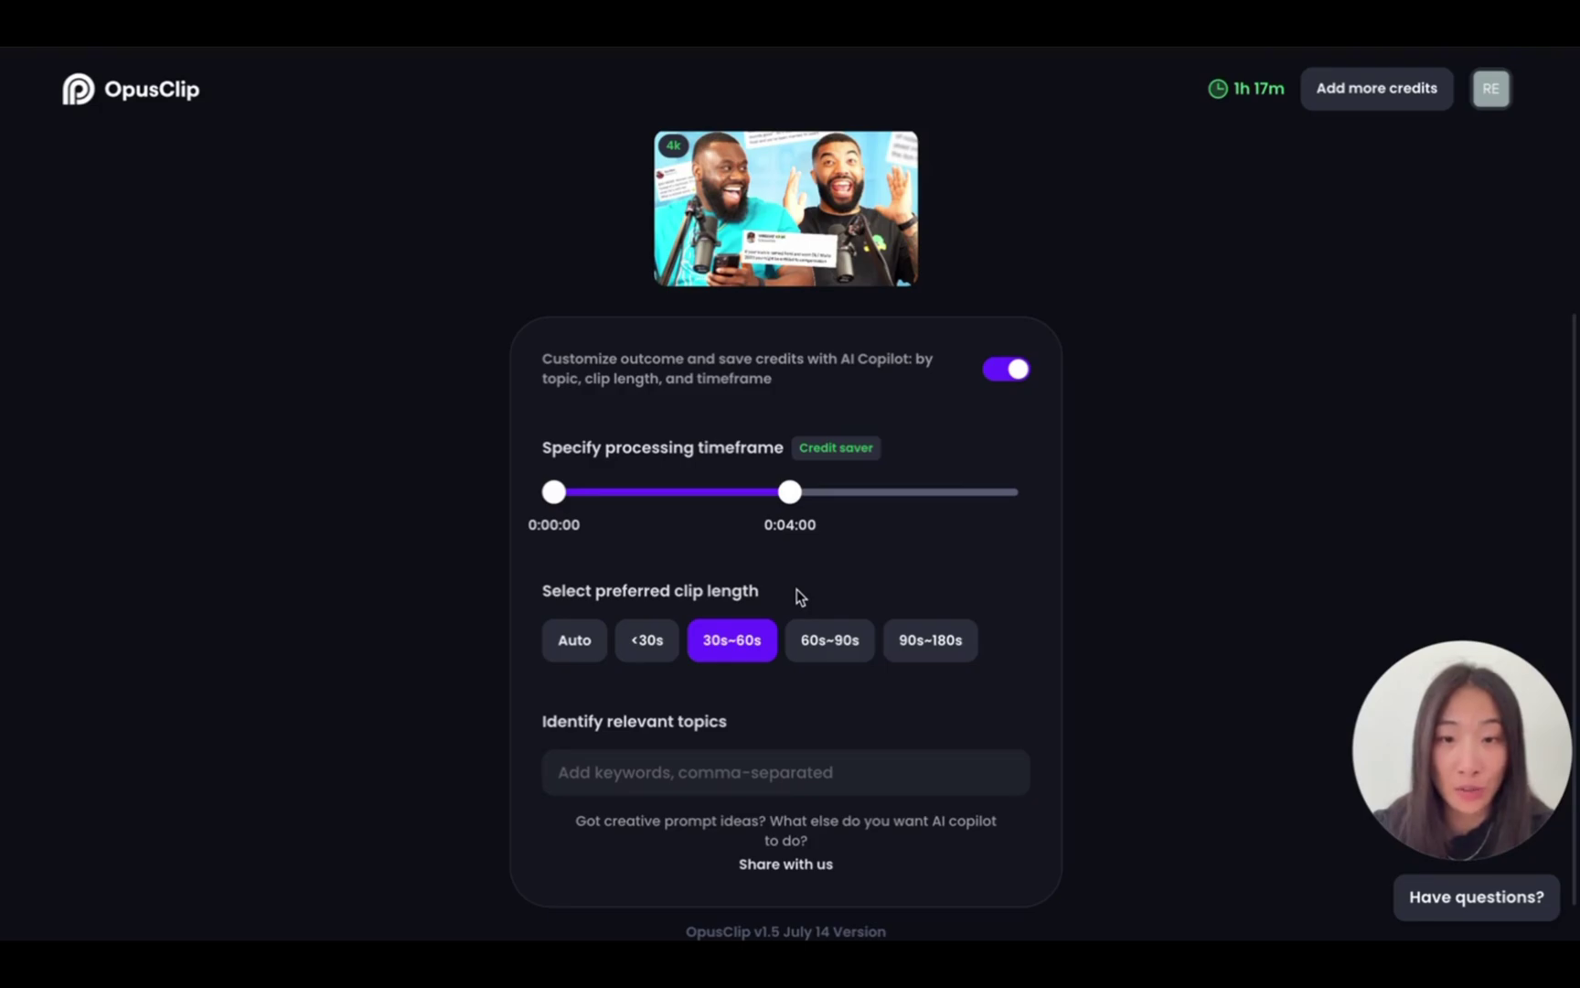
{"action": "scroll", "coordinate": [796, 597], "scroll_direction": "down", "scroll_amount": 1}
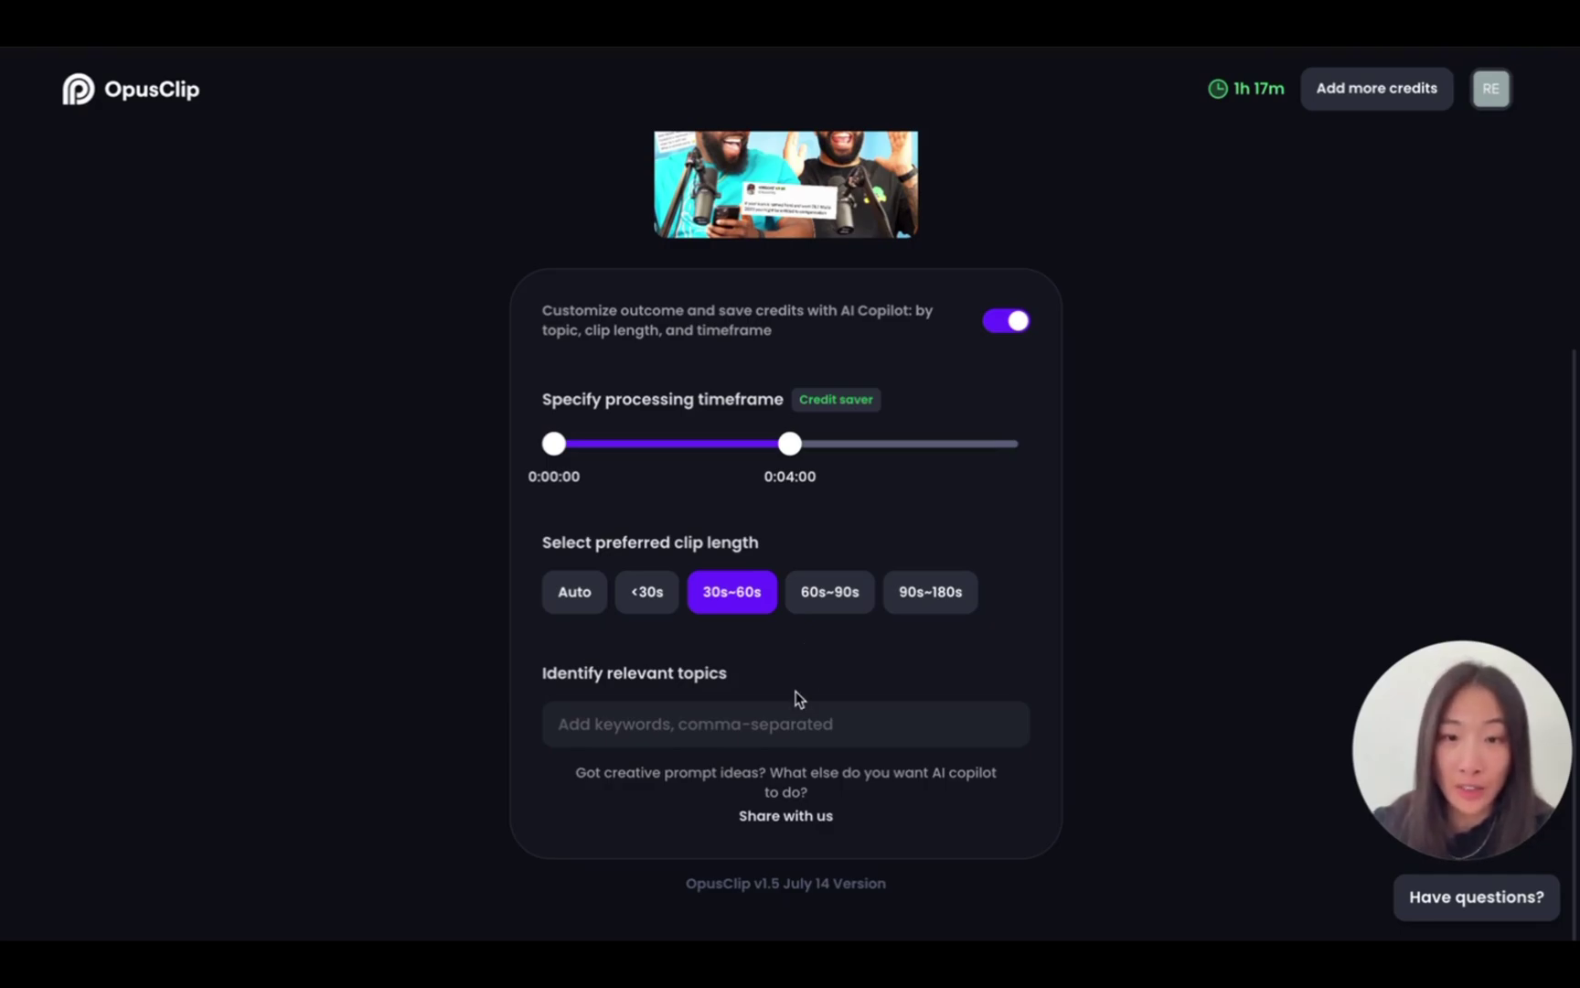
Enter TWITTER in the Identify relevant topics field.
{"action": "left_click", "coordinate": [791, 724]}
{"action": "type", "text": "TW"}
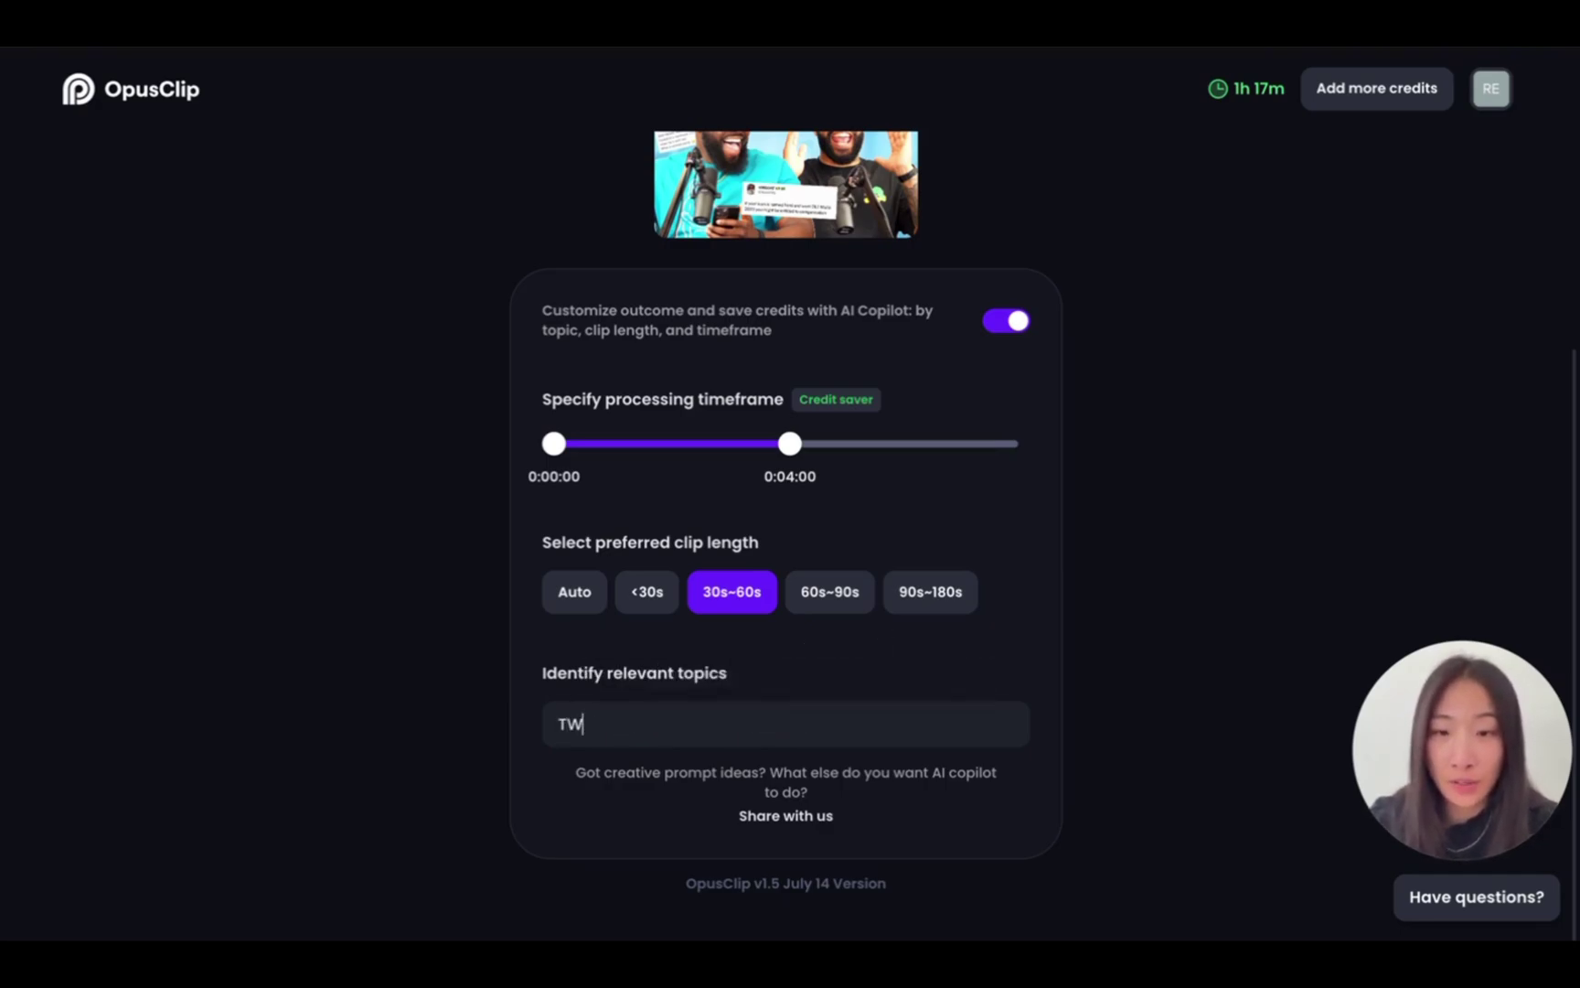
{"action": "type", "text": "ITTER"}
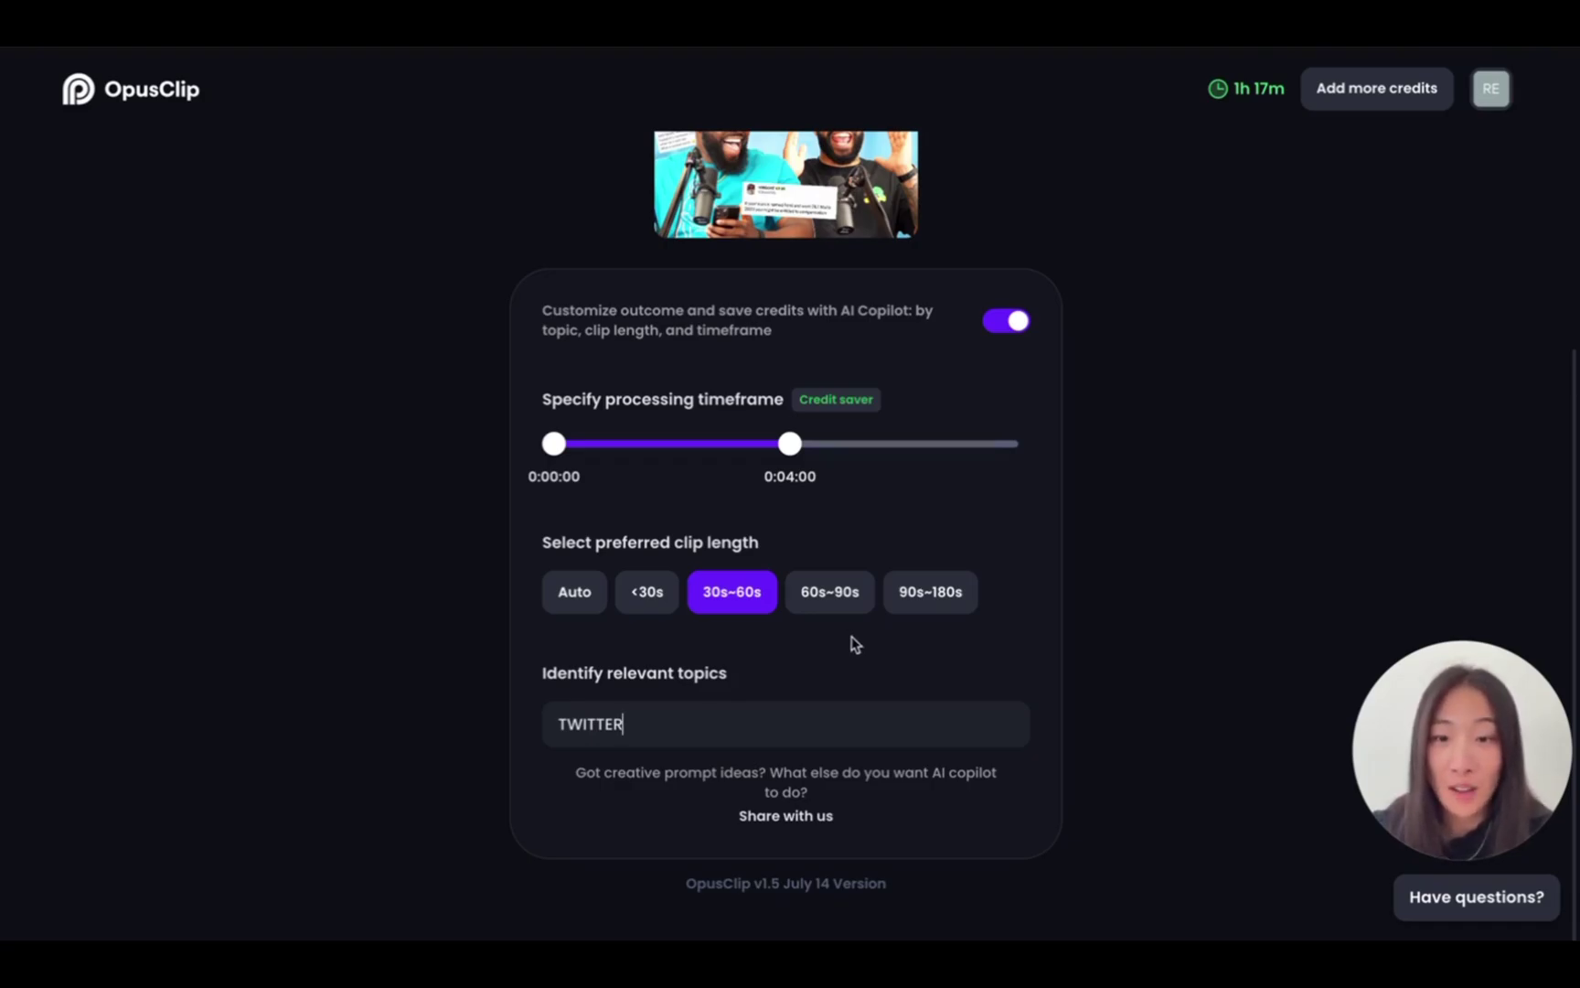
{"action": "scroll", "coordinate": [854, 643], "scroll_direction": "up", "scroll_amount": 3}
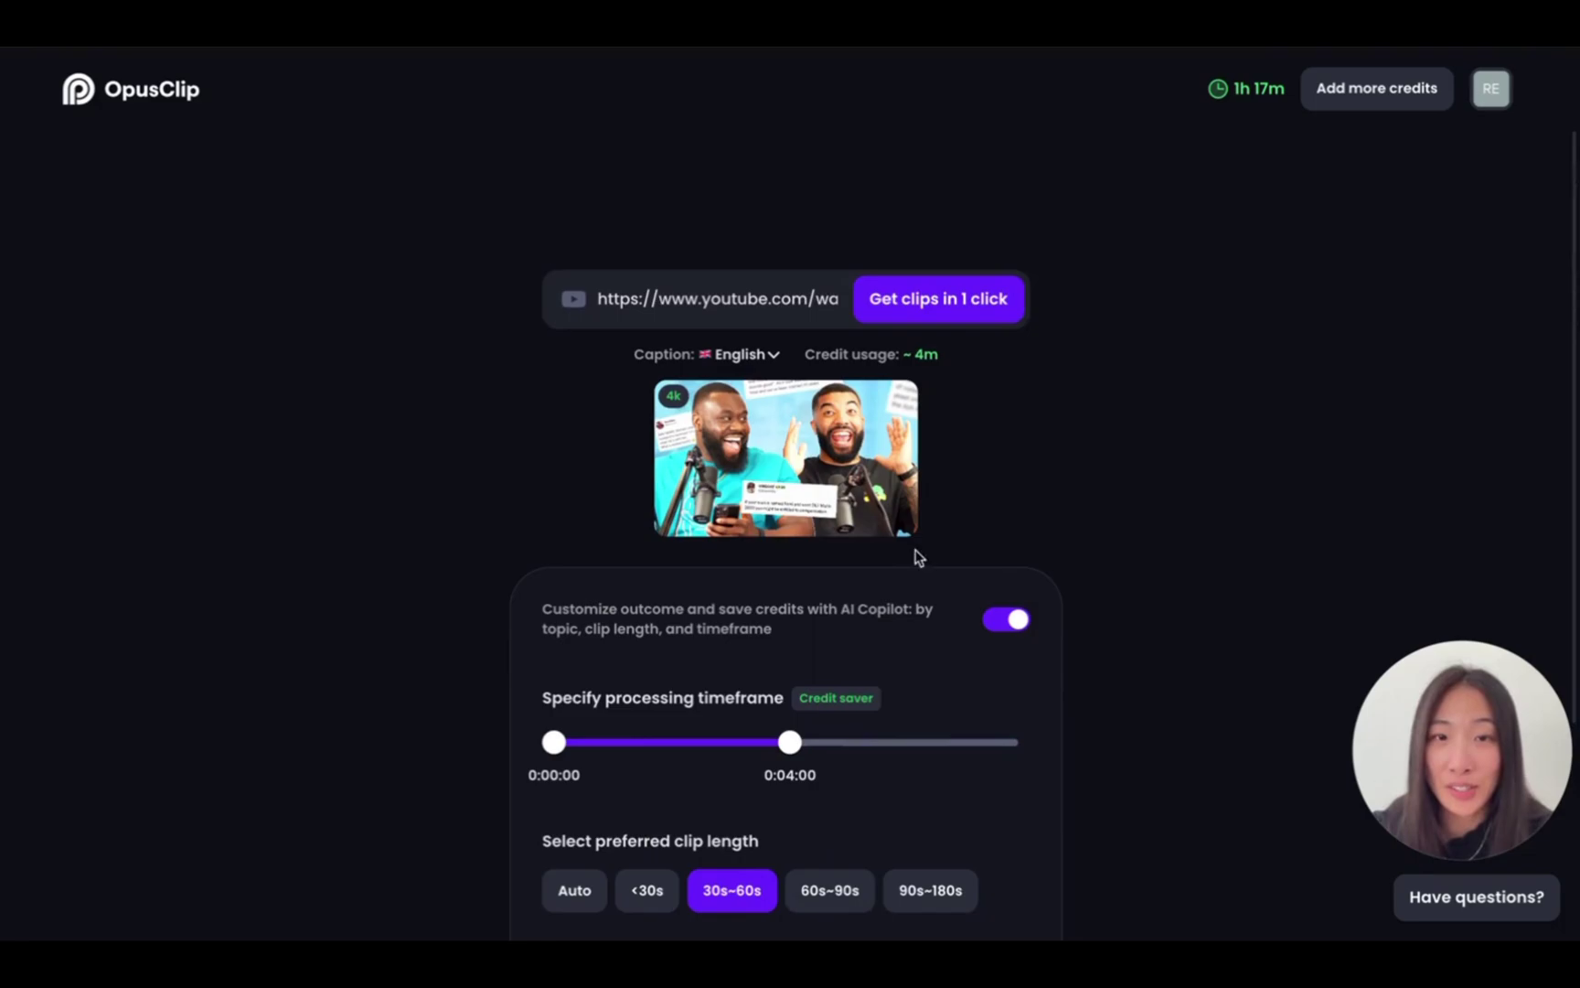